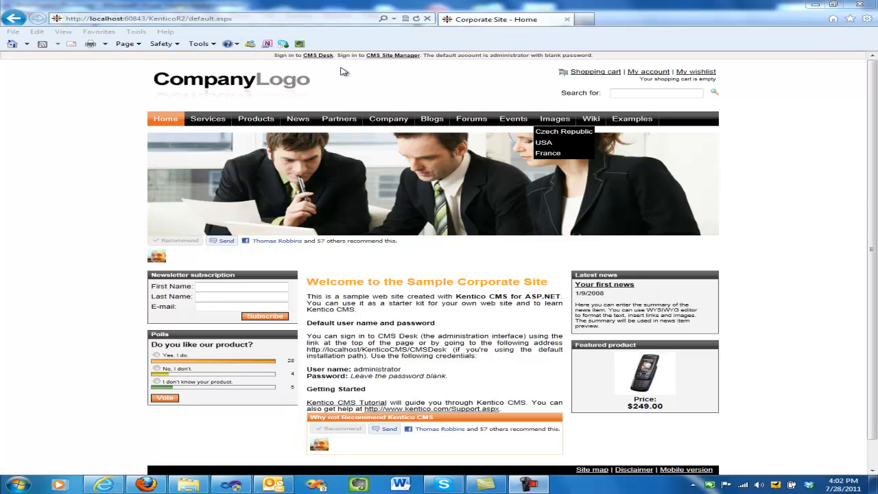
Log on to CMS Desk as administrator, review the newsletter templates, and show the Newsletters list
{"action": "left_click", "coordinate": [320, 56]}
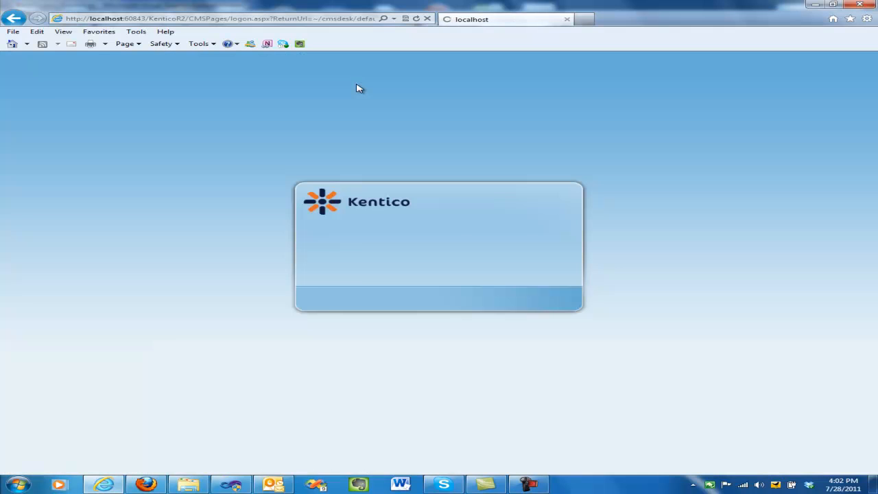
{"action": "left_click", "coordinate": [549, 299]}
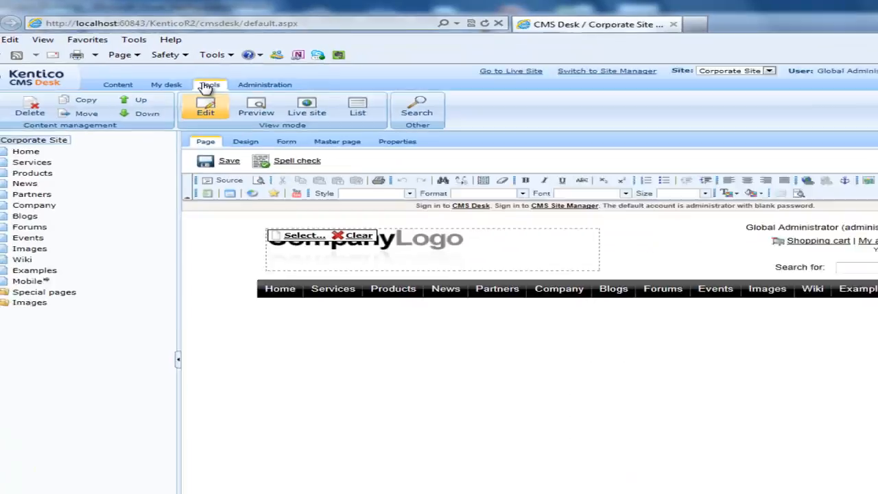
{"action": "left_click", "coordinate": [206, 87]}
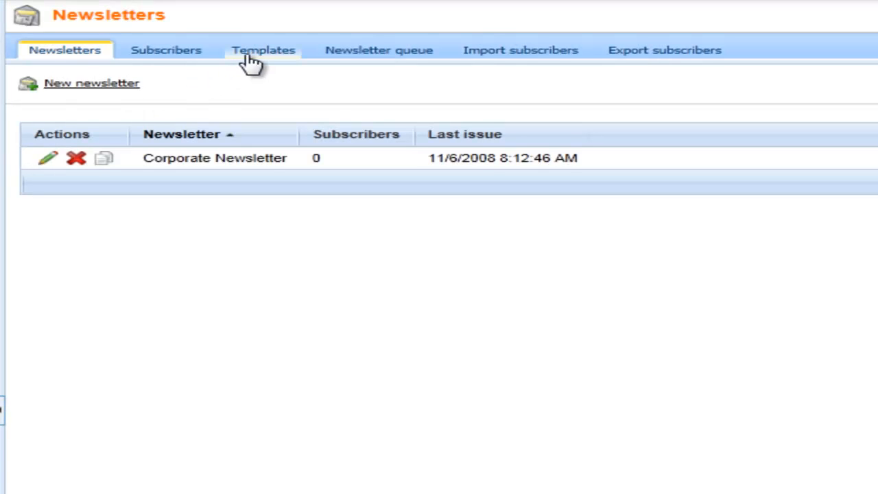
{"action": "left_click", "coordinate": [251, 59]}
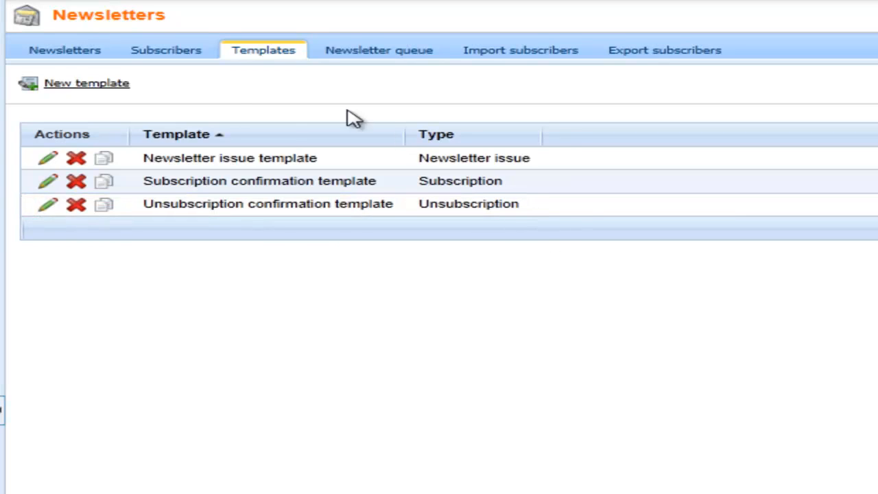
{"action": "left_click", "coordinate": [59, 59]}
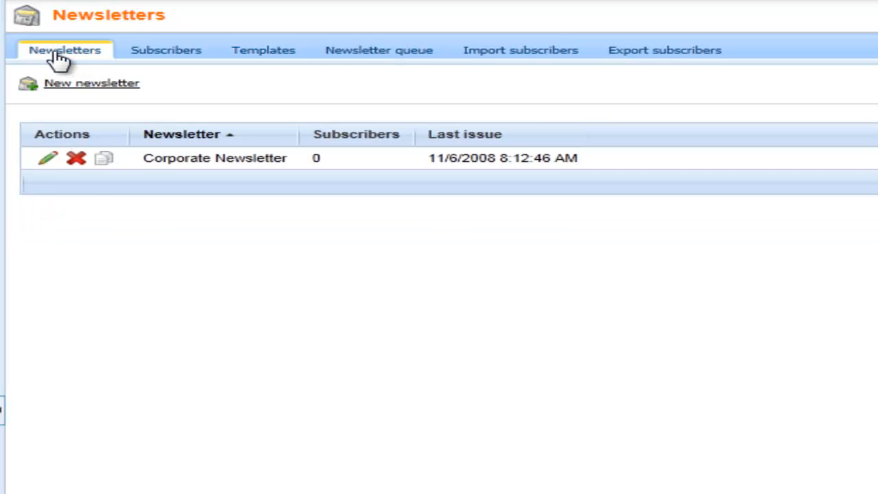
Create template-based newsletter 'My Newsletter' (MyNewsletter) with the sender's name and e-mail address
{"action": "left_click", "coordinate": [101, 85]}
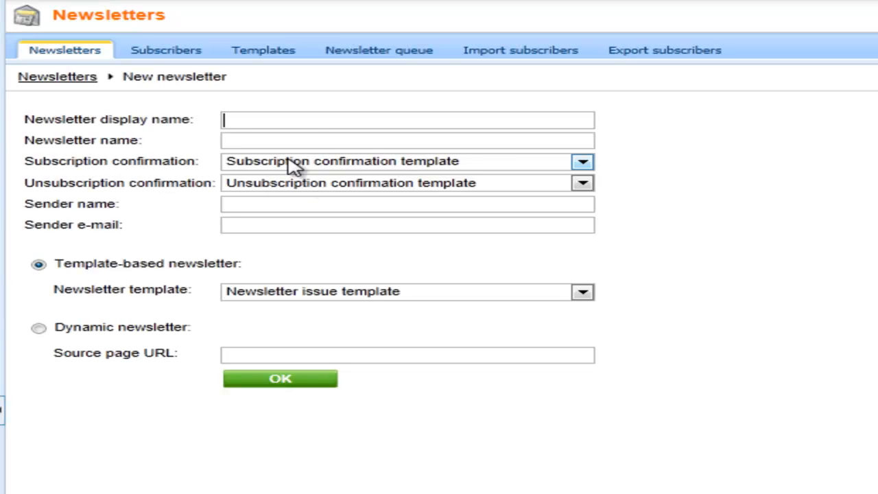
{"action": "type", "text": "My"}
{"action": "key", "text": "Down"}
{"action": "key", "text": "Tab"}
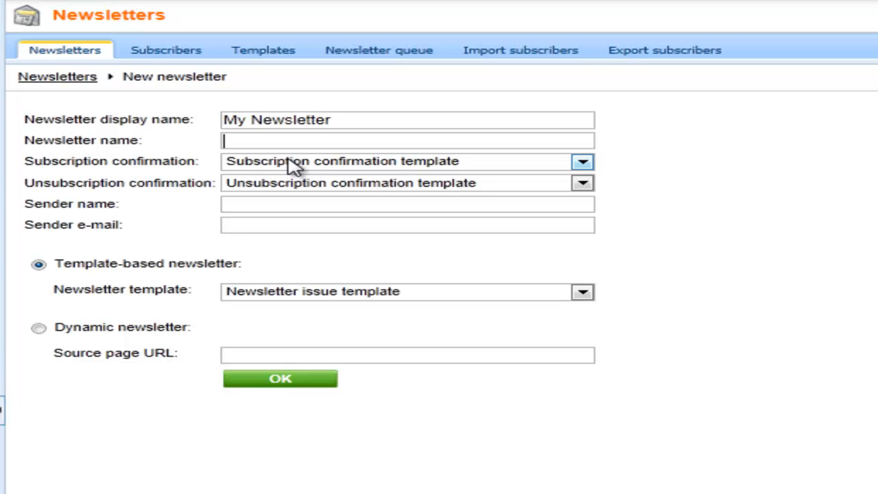
{"action": "type", "text": "MyNews"}
{"action": "left_click", "coordinate": [289, 162]}
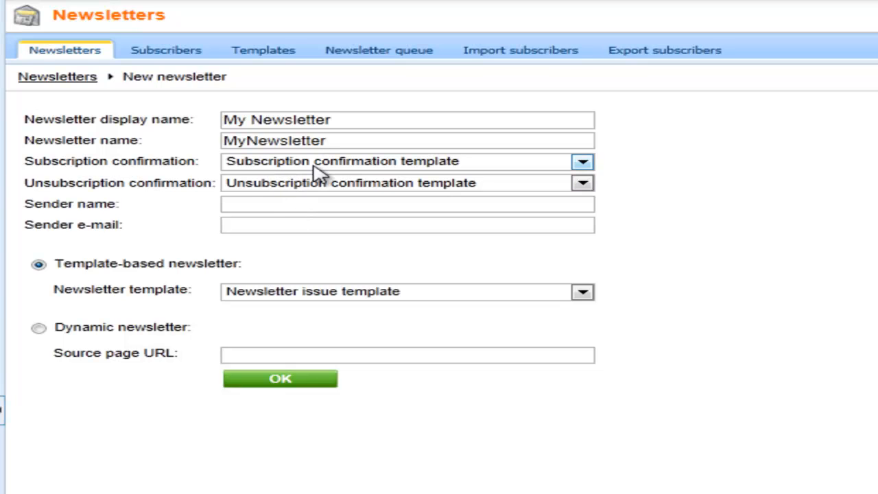
{"action": "left_click", "coordinate": [290, 209]}
{"action": "type", "text": "Thom"}
{"action": "left_click", "coordinate": [299, 221]}
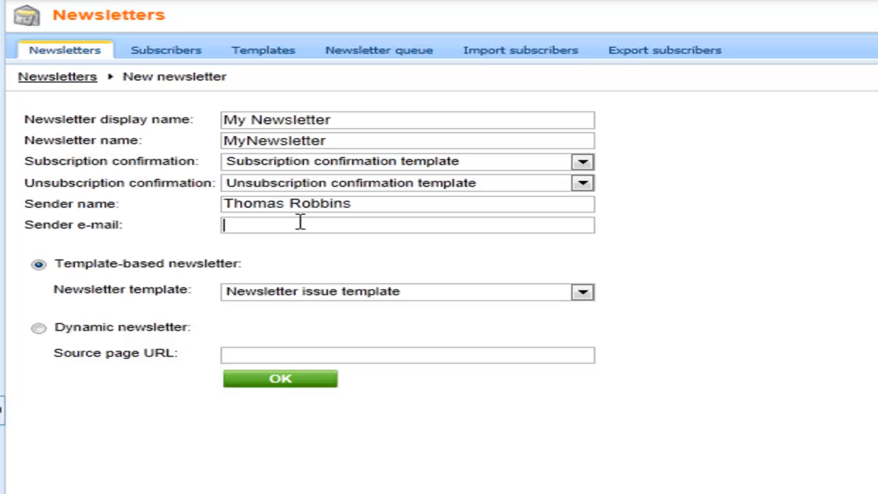
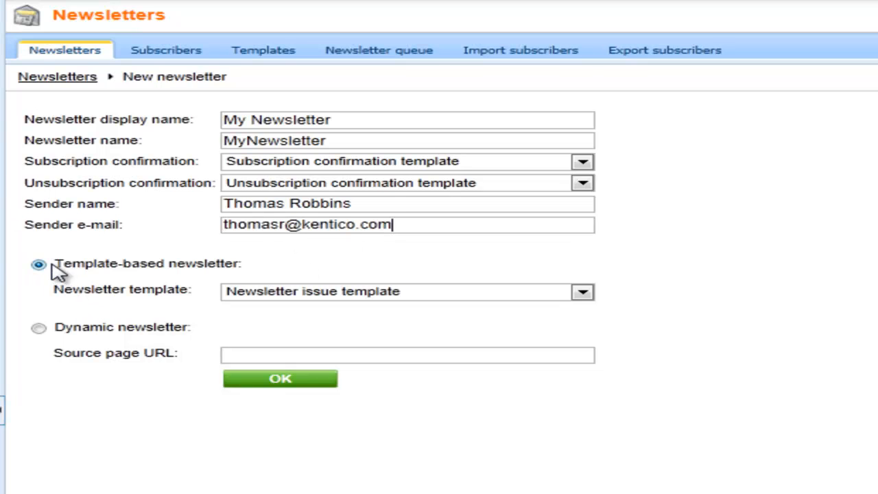
{"action": "left_click", "coordinate": [292, 386]}
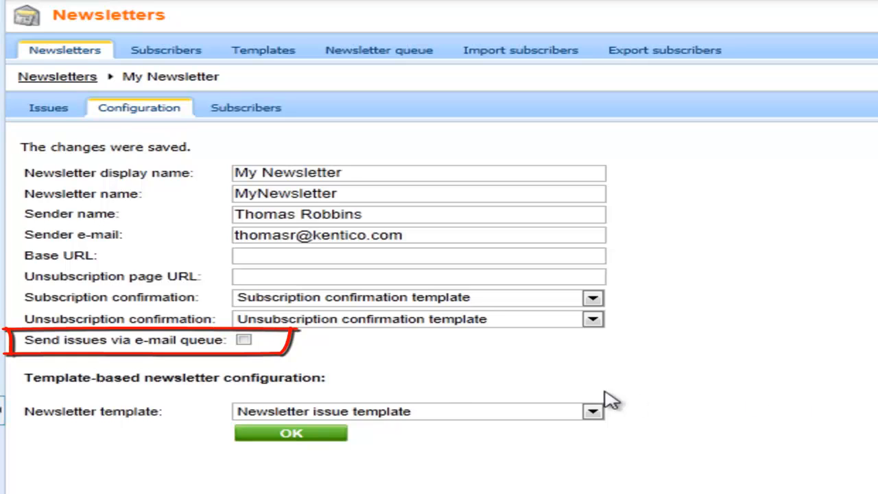
Enable 'Send issues via e-mail queue' in My Newsletter's configuration and save it
{"action": "left_click", "coordinate": [244, 340]}
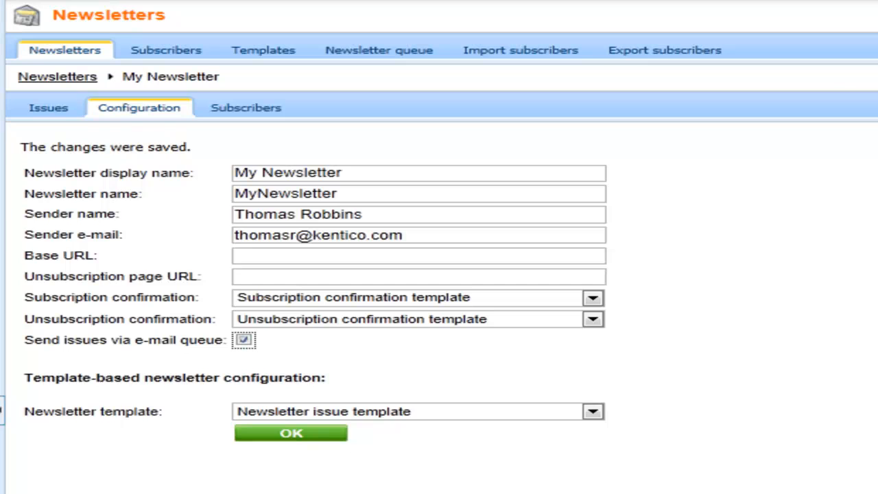
{"action": "left_click", "coordinate": [316, 439]}
Add a subscriber with their e-mail, first name and last name, then view their subscriptions
{"action": "left_click", "coordinate": [165, 55]}
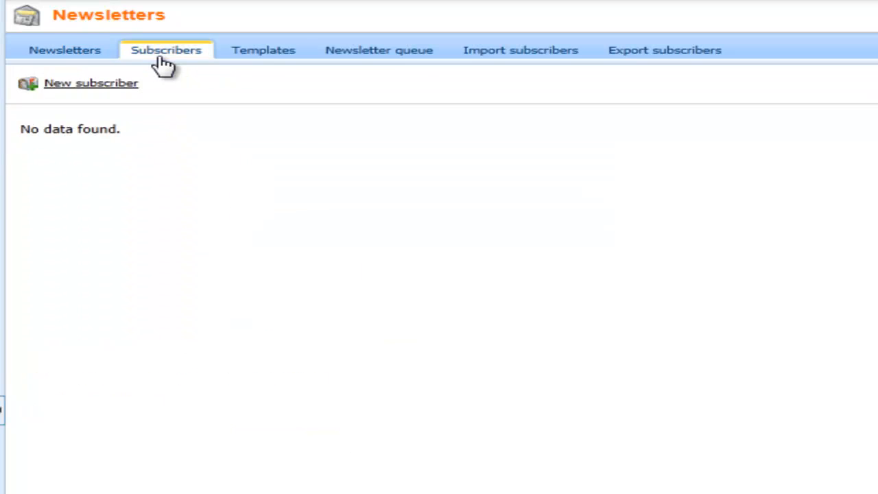
{"action": "left_click", "coordinate": [89, 83]}
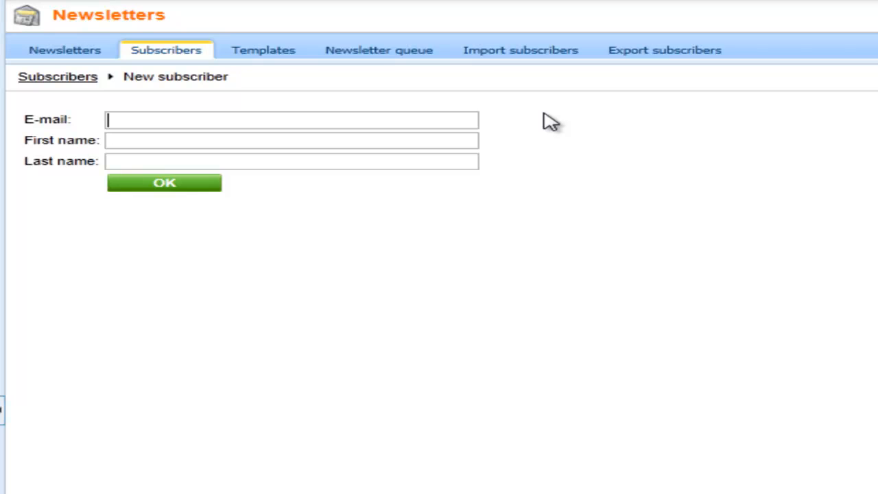
{"action": "key", "text": "Tab"}
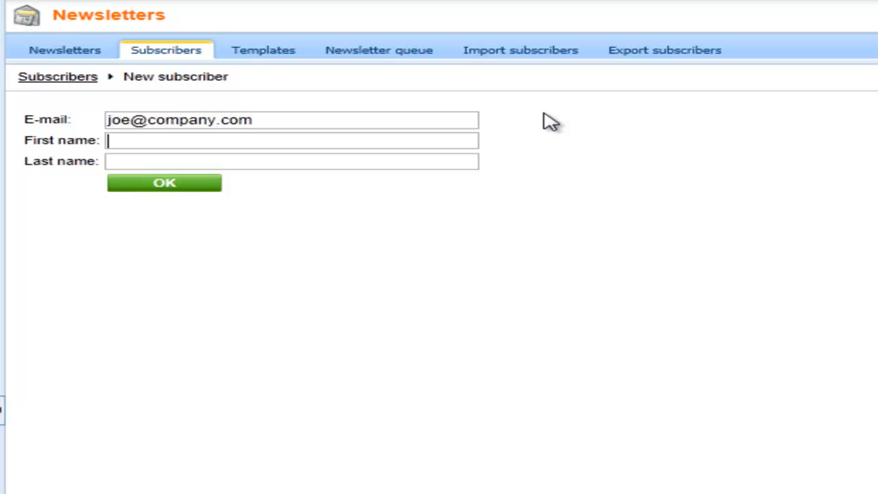
{"action": "key", "text": "Tab"}
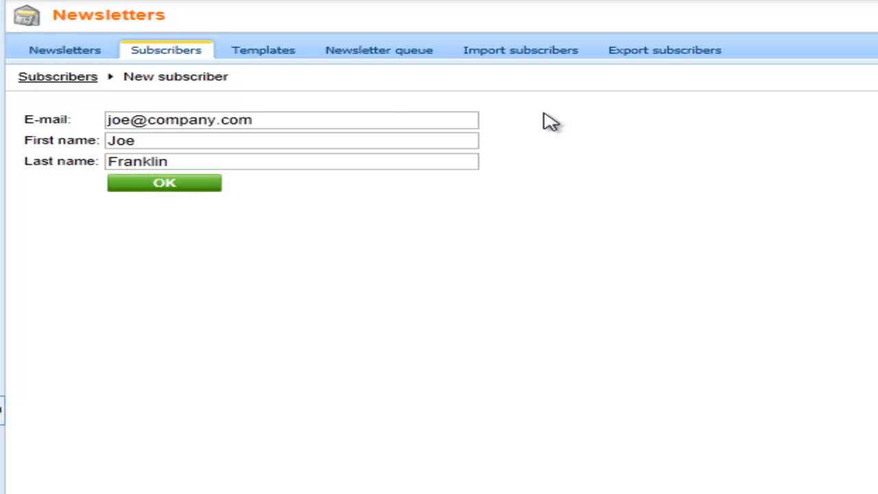
{"action": "left_click", "coordinate": [164, 185]}
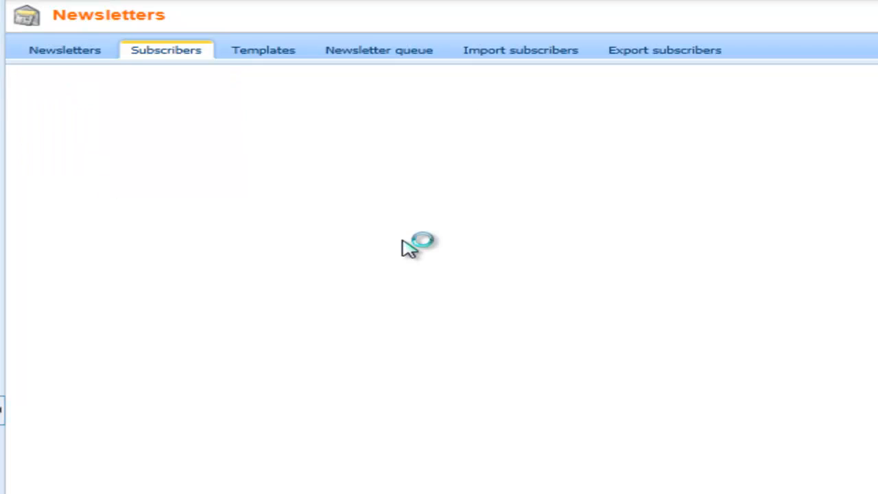
{"action": "left_click", "coordinate": [141, 107]}
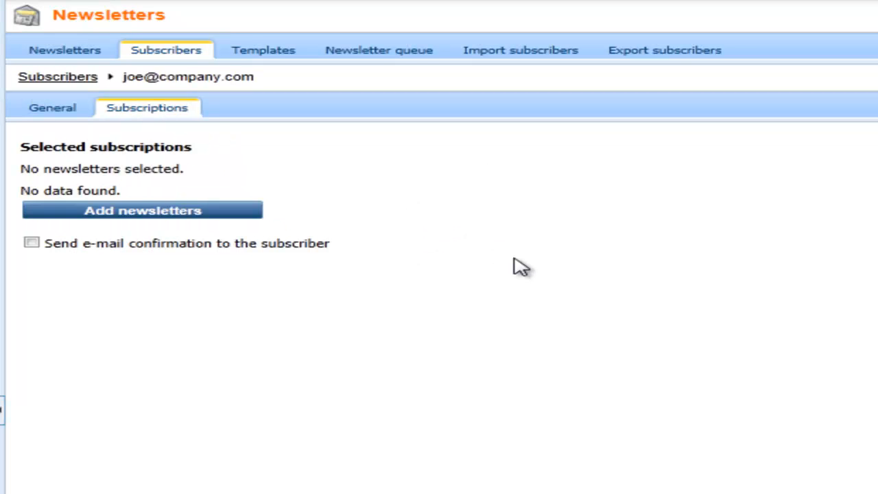
Subscribe the new subscriber to My Newsletter and go back to the newsletters list
{"action": "left_click", "coordinate": [180, 227]}
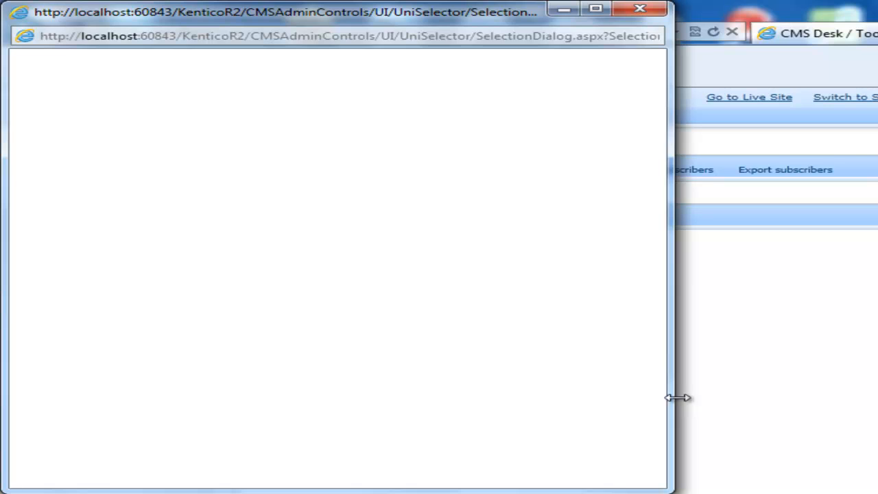
{"action": "left_click", "coordinate": [40, 190]}
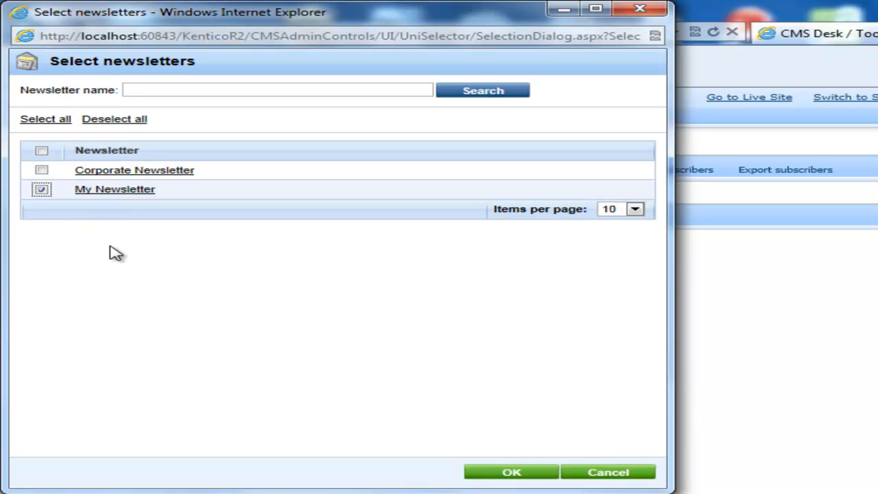
{"action": "left_click", "coordinate": [506, 472]}
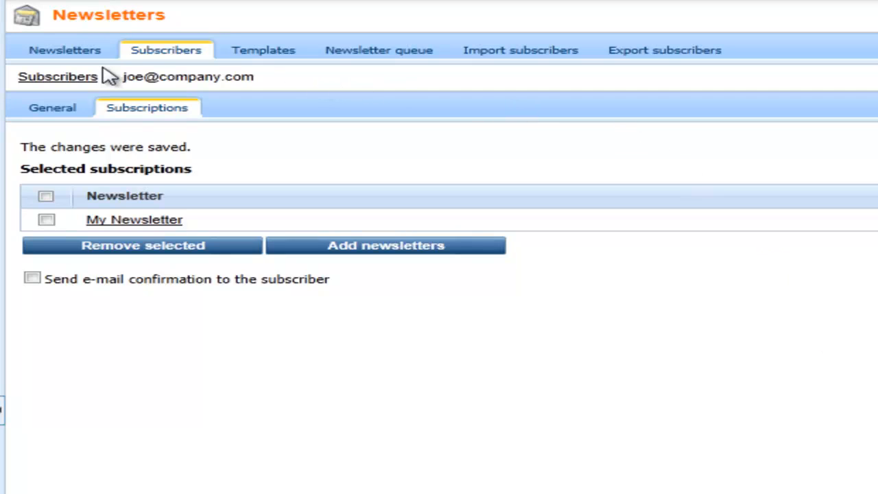
{"action": "left_click", "coordinate": [65, 55]}
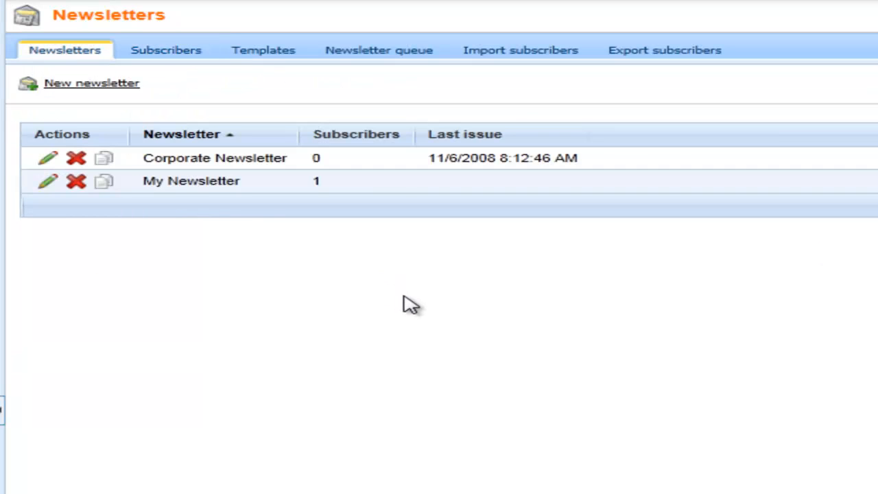
Write a My Newsletter issue with subject 'Welcome to our newsletter' and body 'Hello and welcome'
{"action": "left_click", "coordinate": [47, 179]}
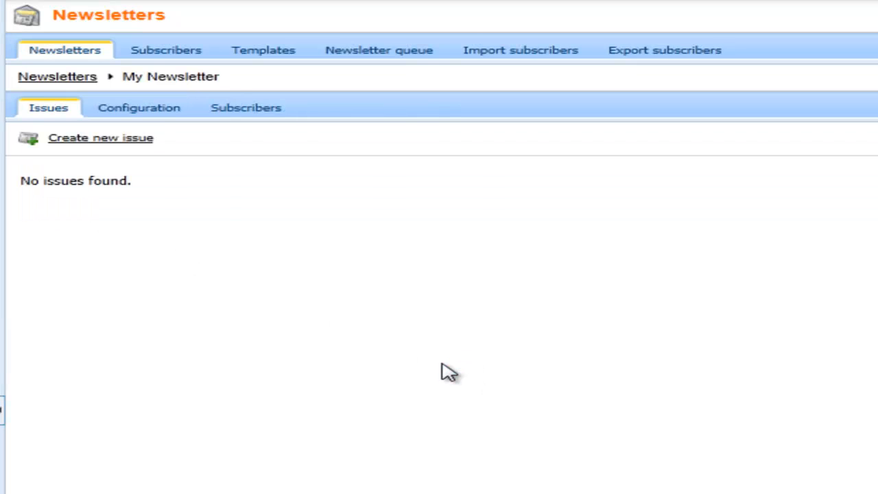
{"action": "left_click", "coordinate": [96, 142]}
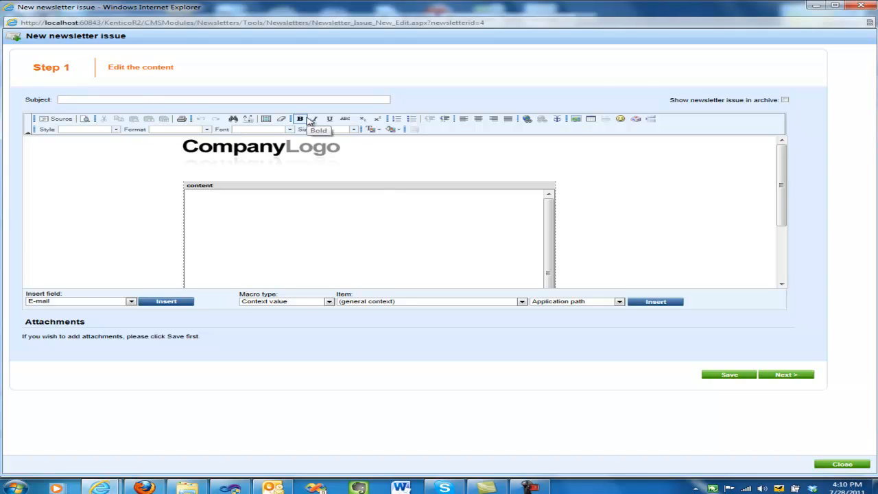
{"action": "type", "text": "Welcome to our New"}
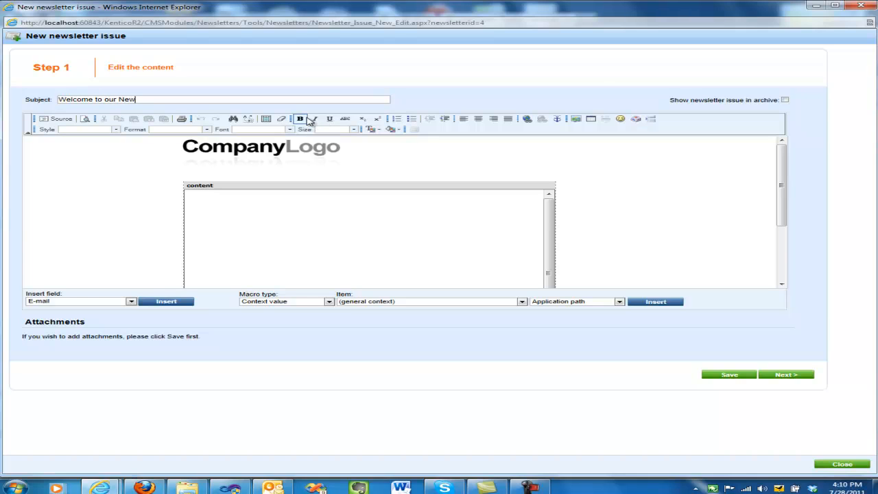
{"action": "key", "text": "BackSpace"}
{"action": "key", "text": "BackSpace"}
{"action": "key", "text": "BackSpace"}
{"action": "type", "text": "newsletter"}
{"action": "left_click", "coordinate": [310, 209]}
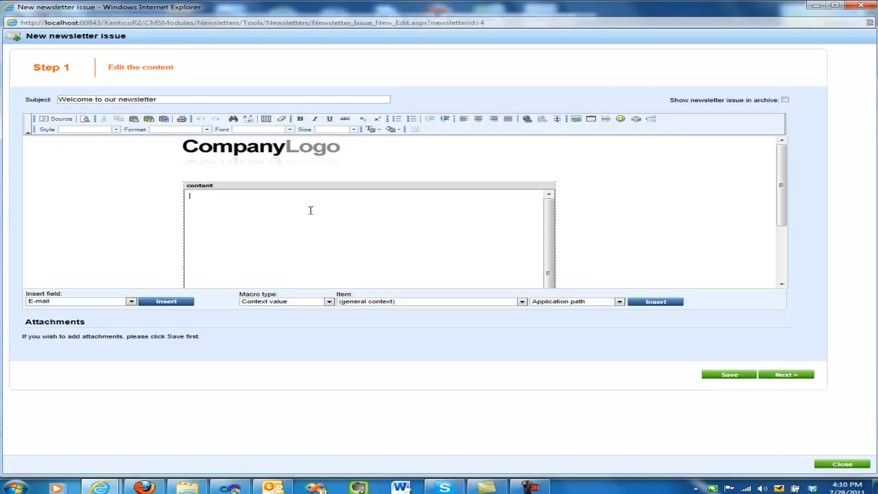
{"action": "type", "text": "Hello and welcome"}
{"action": "left_click", "coordinate": [788, 377]}
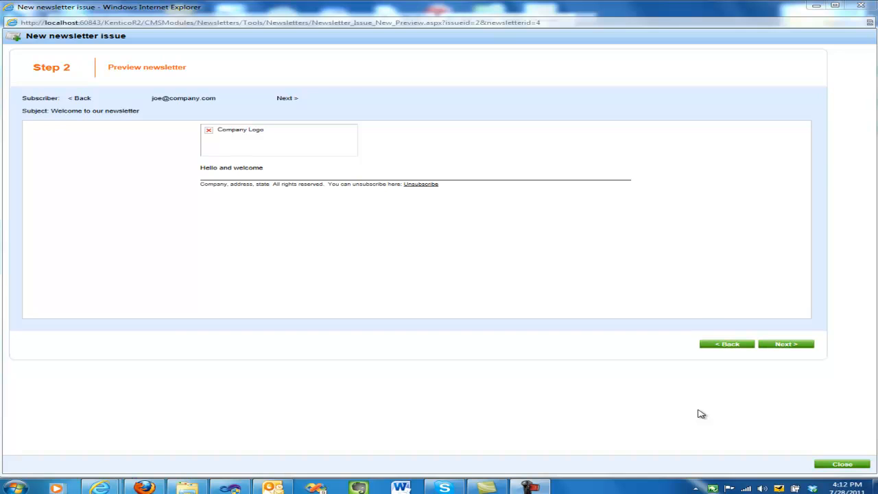
Send the welcome issue, then open My Newsletter's issue list
{"action": "left_click", "coordinate": [787, 344]}
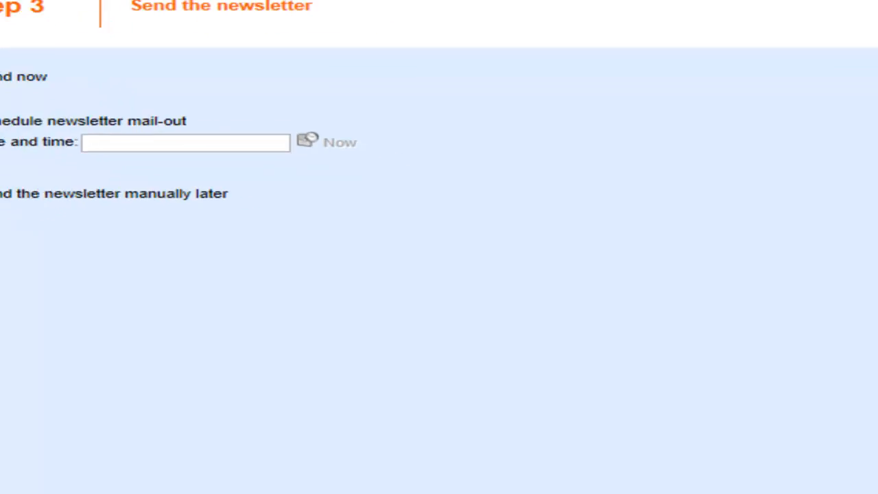
{"action": "left_click", "coordinate": [859, 391]}
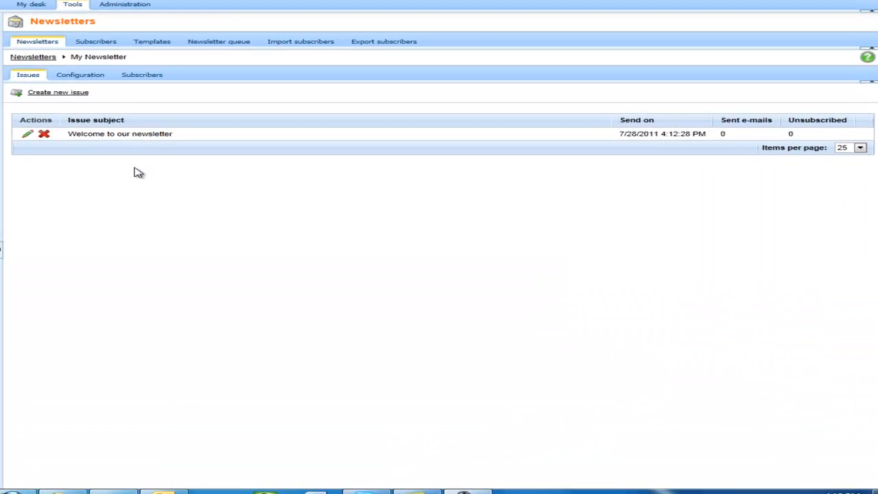
{"action": "left_click", "coordinate": [34, 58]}
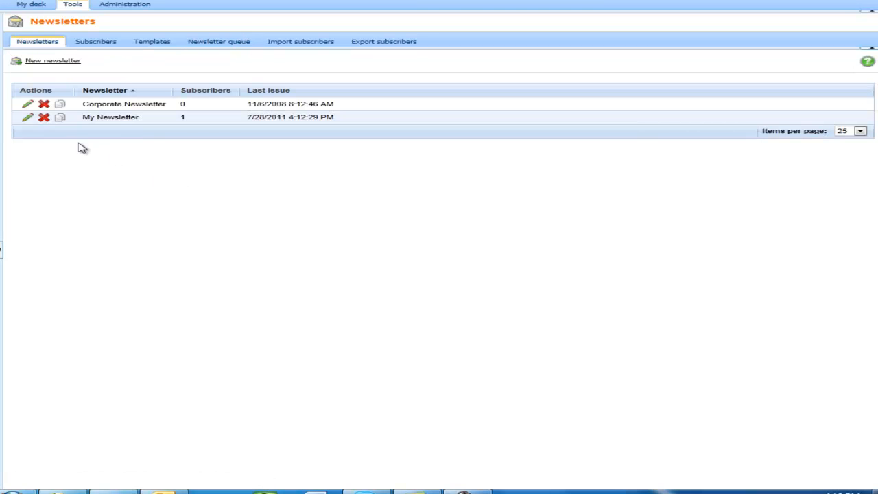
{"action": "left_click", "coordinate": [29, 119]}
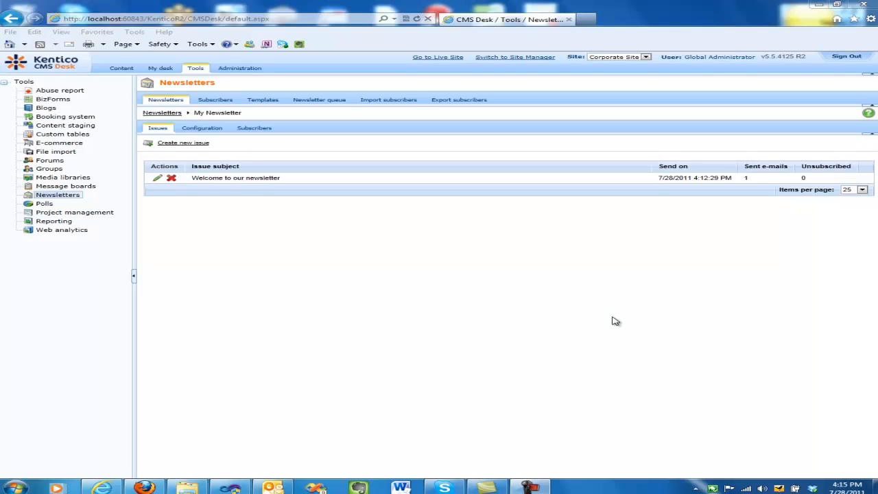
In Site Manager, view the welcome e-mail in the E-mail queue, then return to CMS Desk sign-in
{"action": "left_click", "coordinate": [528, 59]}
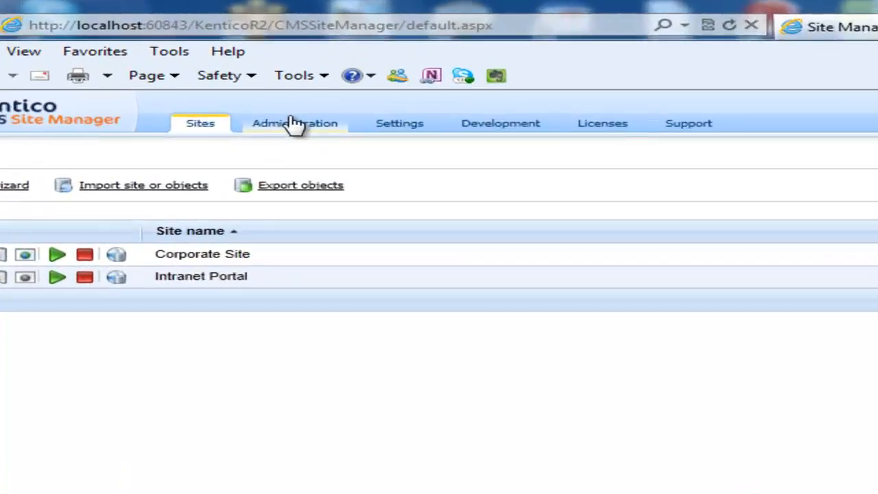
{"action": "left_click", "coordinate": [294, 125]}
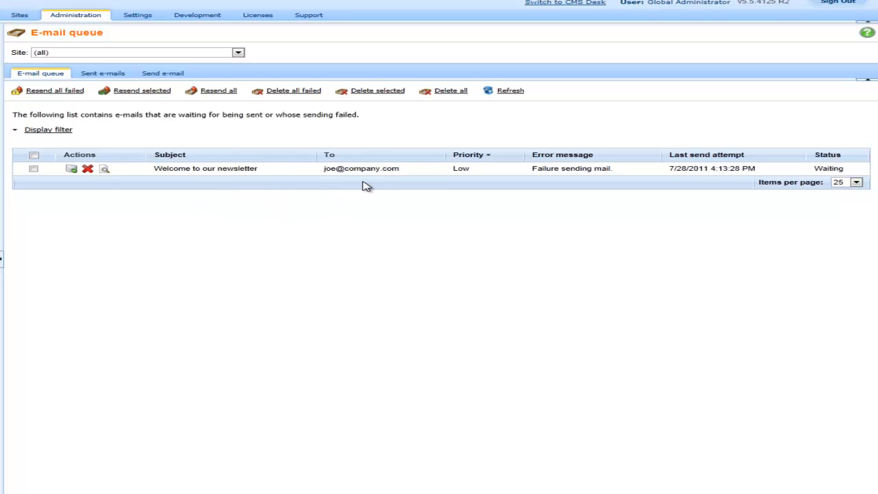
{"action": "left_click", "coordinate": [103, 170]}
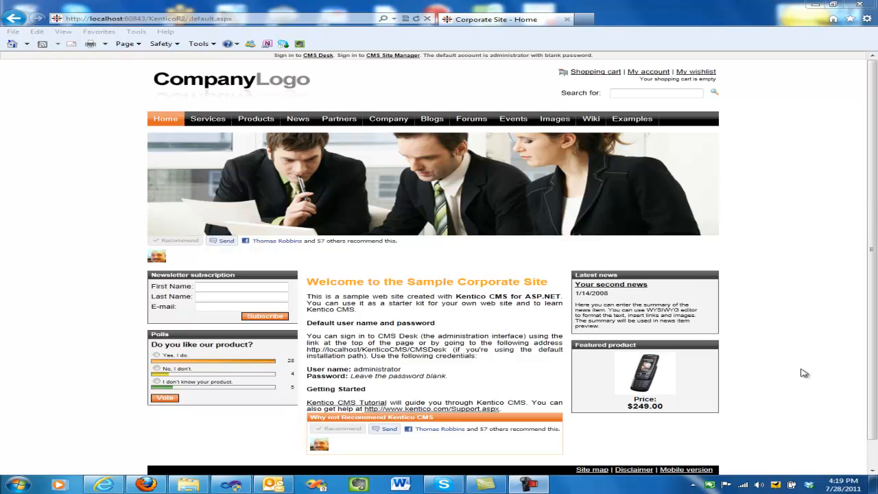
{"action": "left_click", "coordinate": [316, 56]}
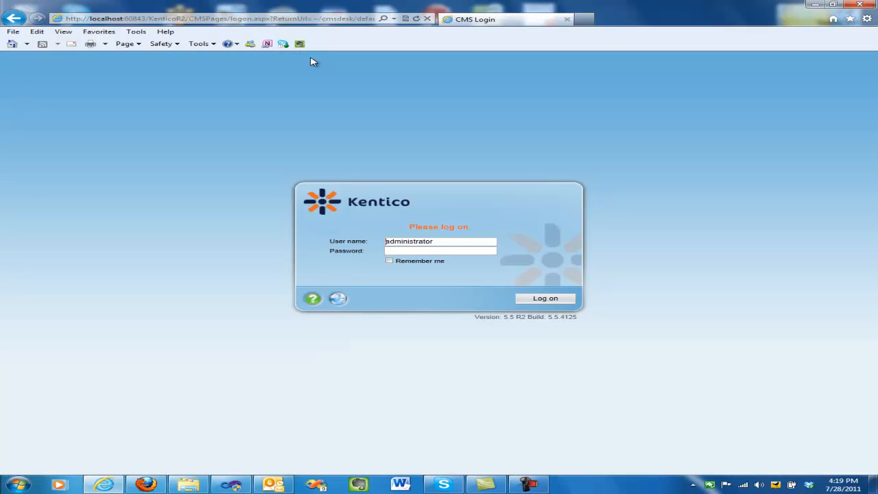
Log back on to CMS Desk and start a new newsletter in the Newsletters tool
{"action": "left_click", "coordinate": [551, 299]}
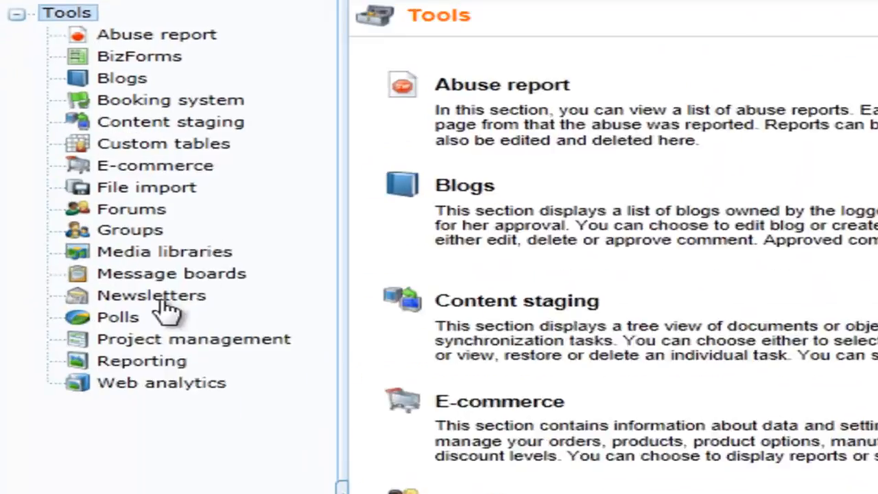
{"action": "left_click", "coordinate": [167, 302]}
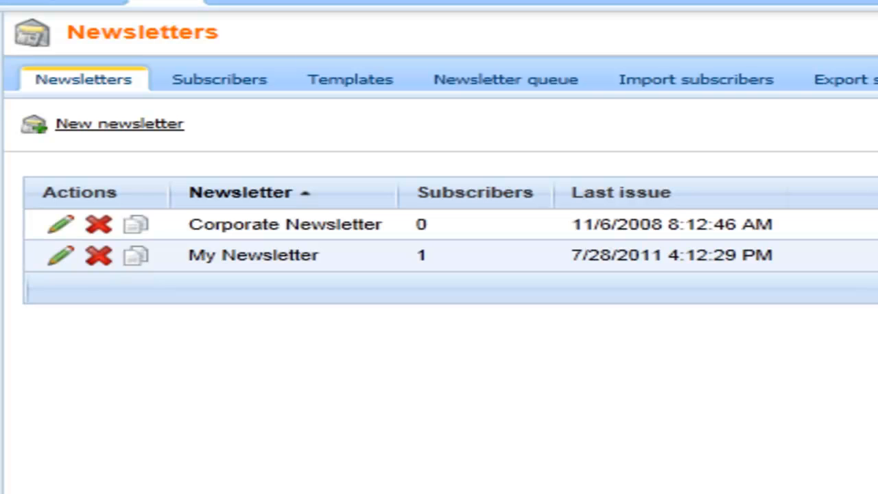
{"action": "left_click", "coordinate": [115, 125]}
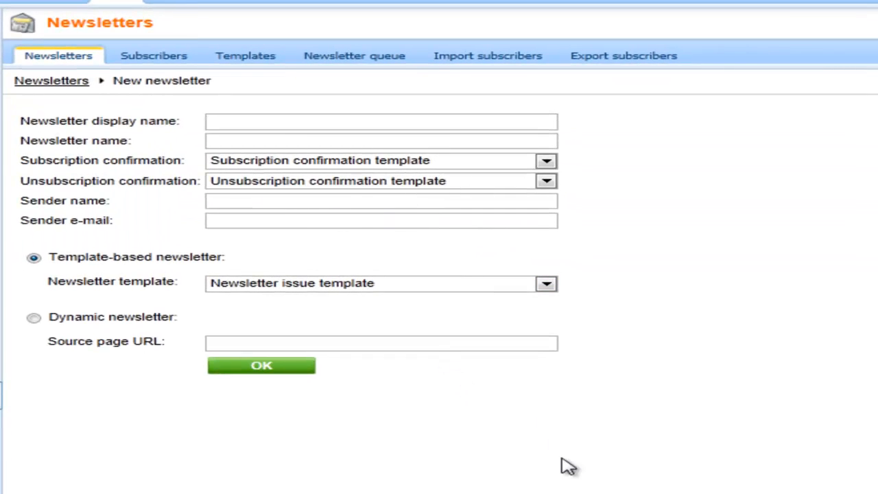
Name the newsletter 'My Dynamic Newsletter' (MyDynamicNewsletter) and fill in the sender's name and e-mail
{"action": "type", "text": "My Dyn"}
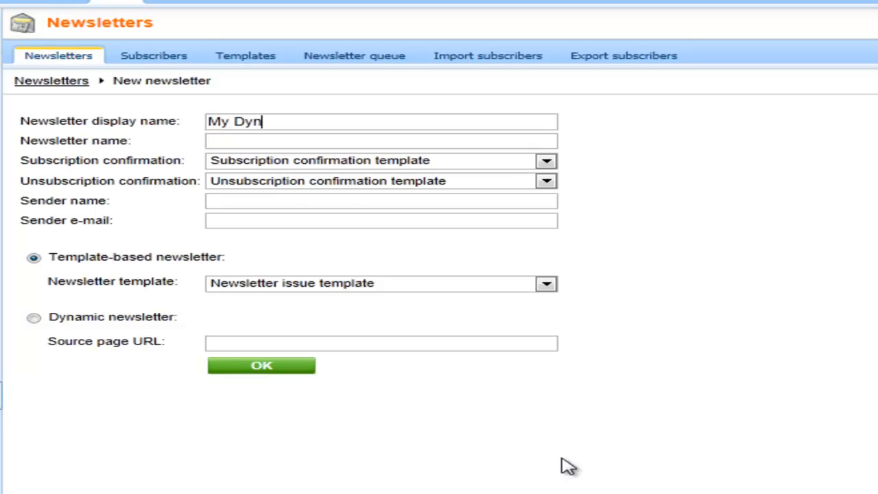
{"action": "type", "text": "amic Newsletter"}
{"action": "key", "text": "Tab"}
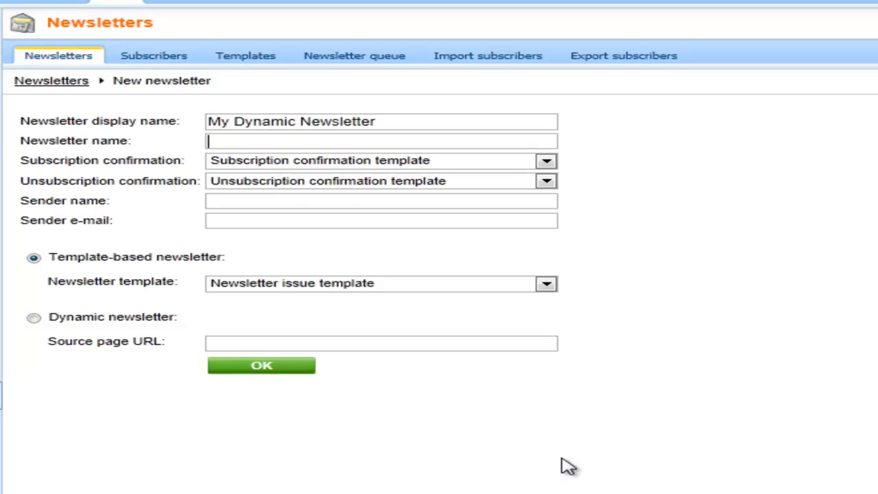
{"action": "type", "text": "My"}
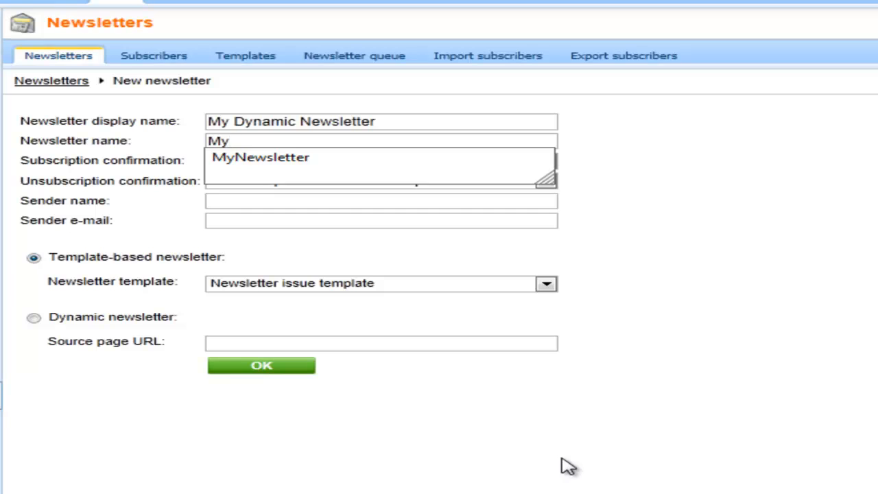
{"action": "type", "text": "DynamicNew"}
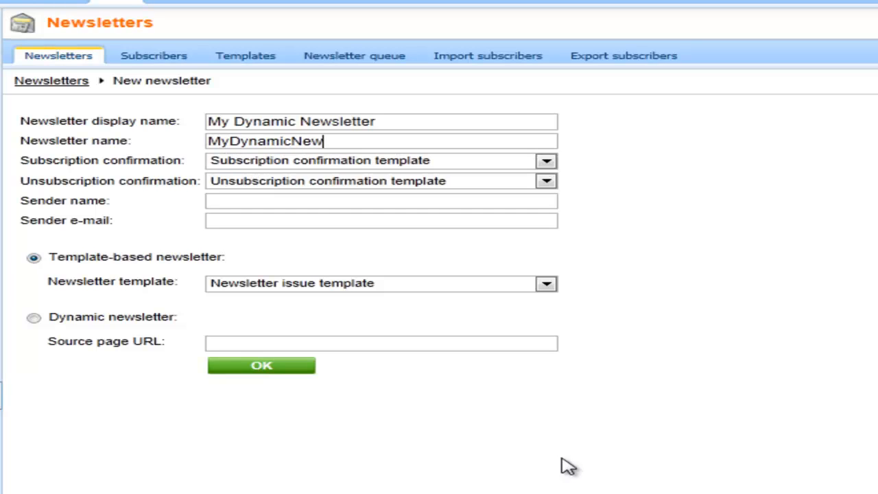
{"action": "type", "text": "sletter"}
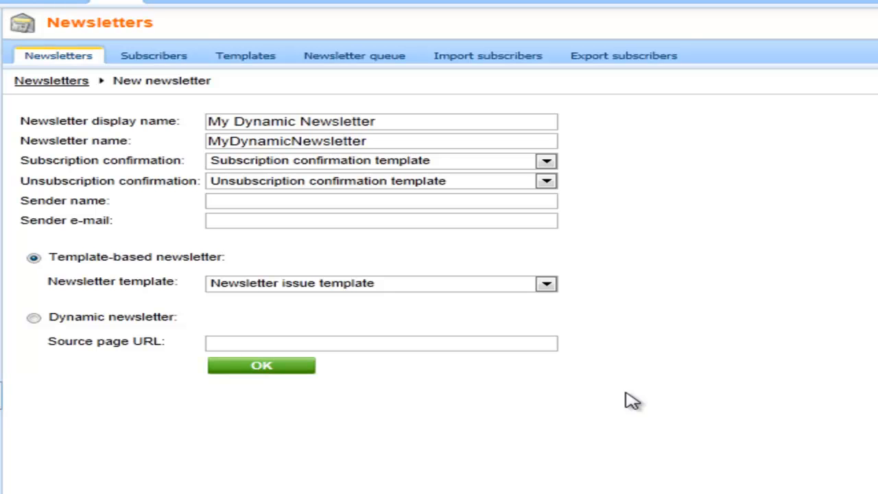
{"action": "left_click", "coordinate": [312, 199]}
{"action": "type", "text": "Thomas"}
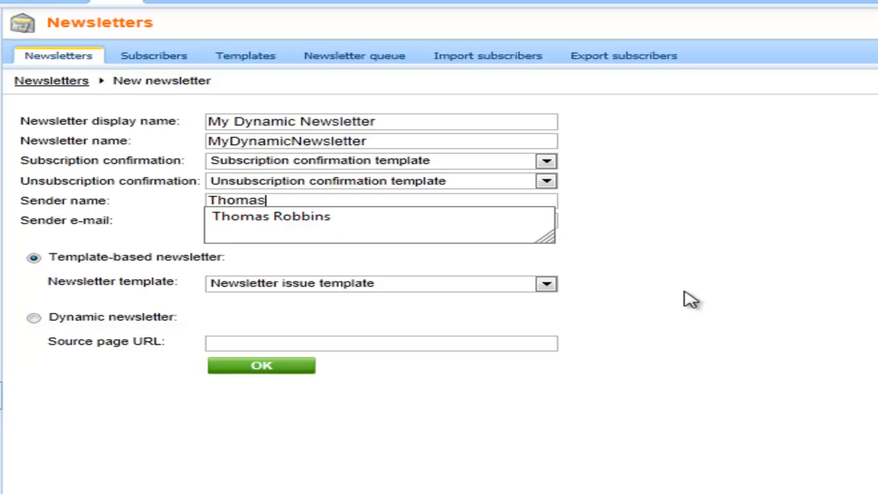
{"action": "key", "text": "Down"}
{"action": "key", "text": "Tab"}
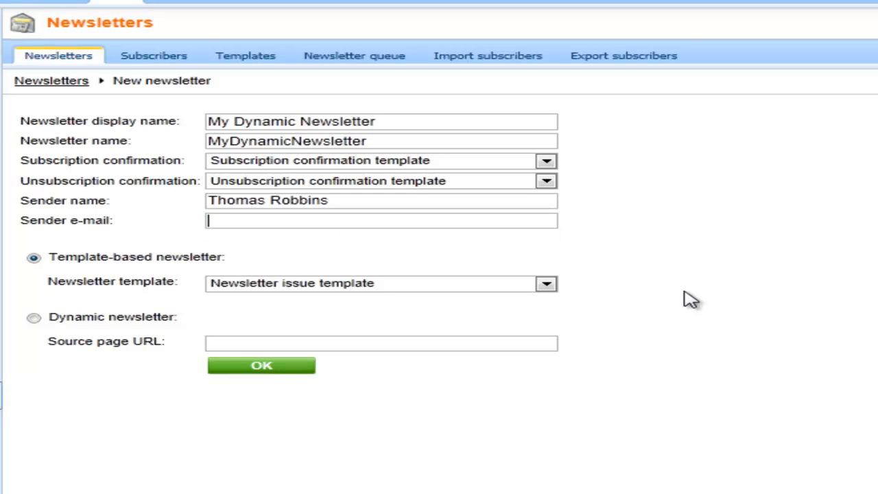
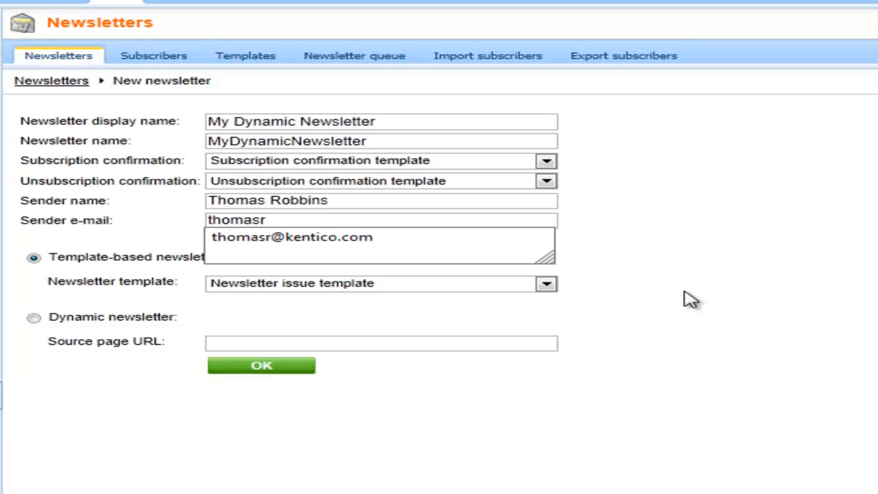
{"action": "key", "text": "Down"}
{"action": "key", "text": "Tab"}
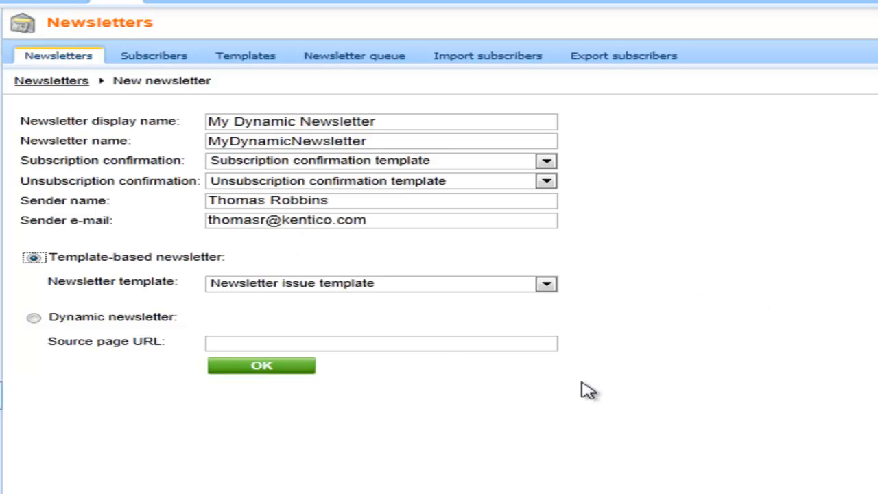
{"action": "left_click", "coordinate": [34, 319]}
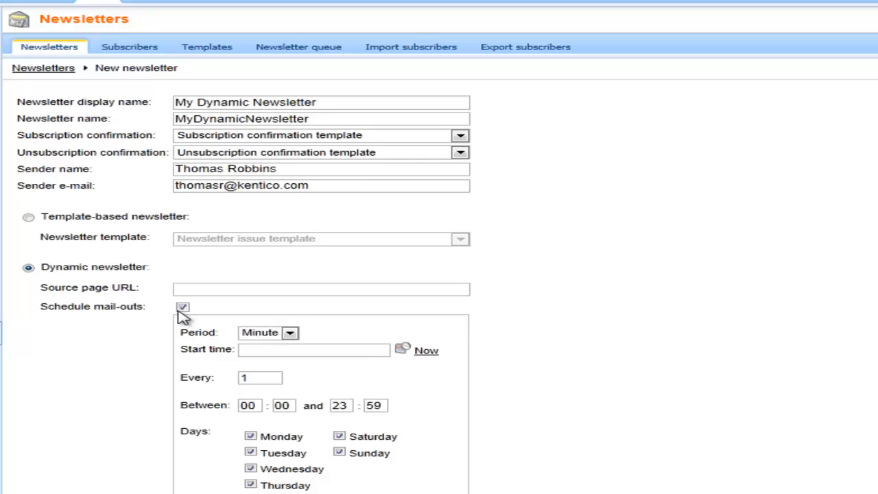
{"action": "left_click", "coordinate": [178, 288]}
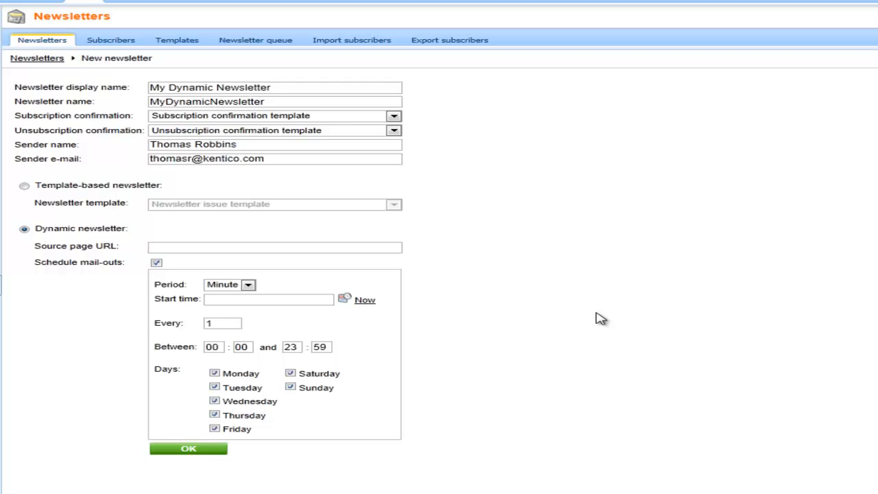
{"action": "type", "text": "http://"}
{"action": "type", "text": "www.ke"}
{"action": "type", "text": "ntico.com/home"}
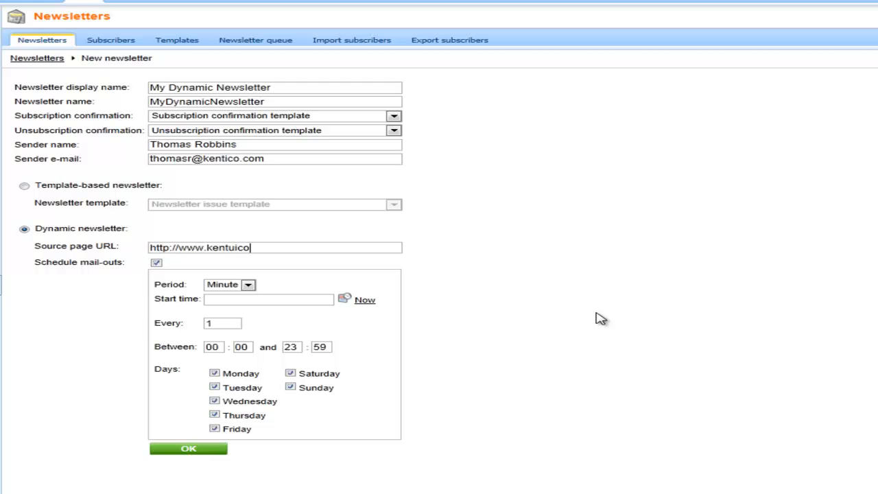
{"action": "type", "text": ".aspx"}
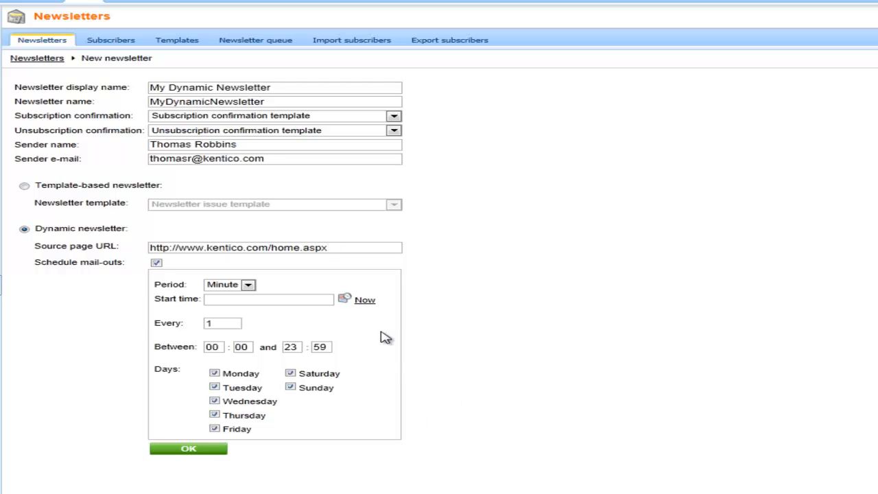
{"action": "left_click", "coordinate": [368, 301]}
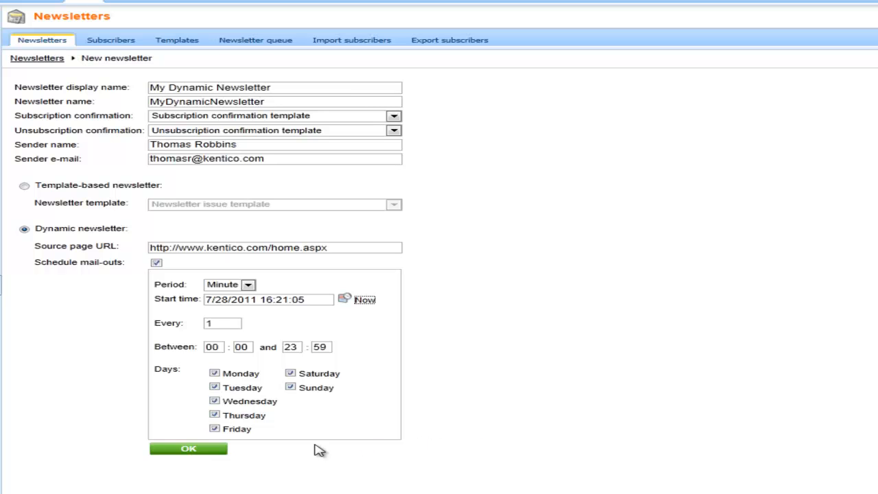
Save My Dynamic Newsletter with the custom subject 'Your homepage updates' and view its subscribers
{"action": "left_click", "coordinate": [188, 450]}
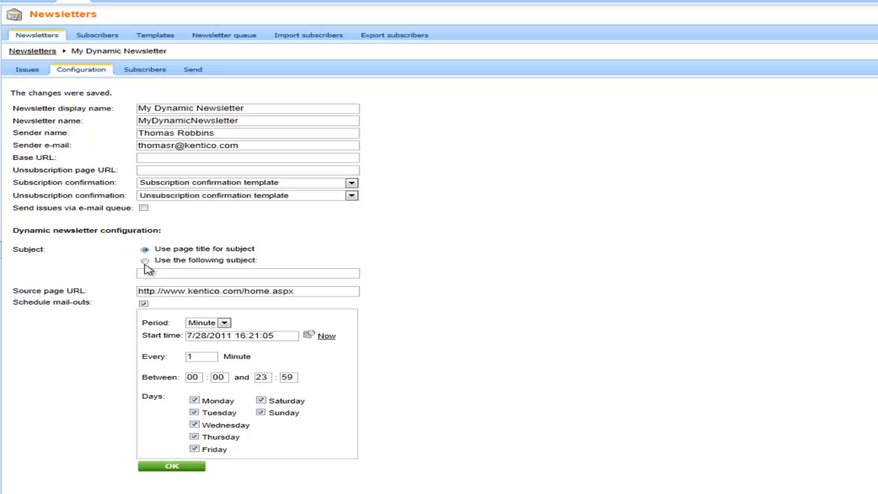
{"action": "left_click", "coordinate": [145, 261]}
{"action": "type", "text": "Your homepage"}
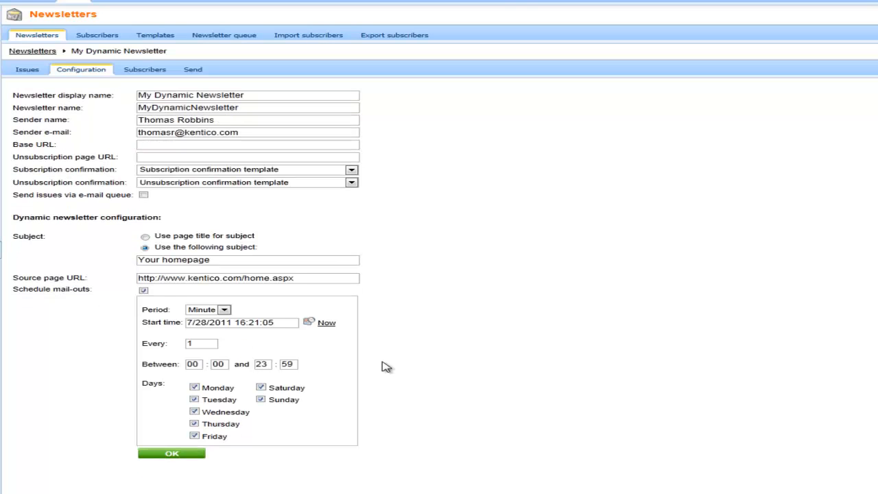
{"action": "type", "text": " updates"}
{"action": "left_click", "coordinate": [192, 454]}
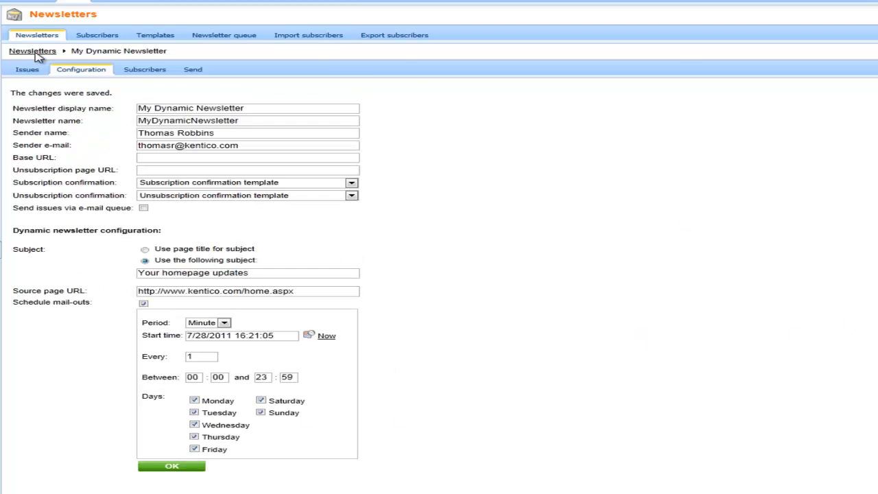
{"action": "left_click", "coordinate": [146, 70]}
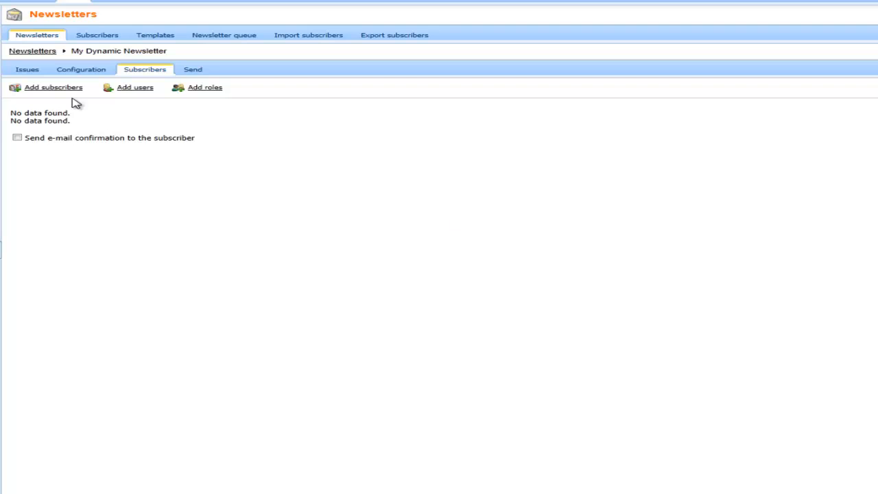
Add the existing subscriber to My Dynamic Newsletter, then open its issue list from the Newsletters list
{"action": "left_click", "coordinate": [48, 88]}
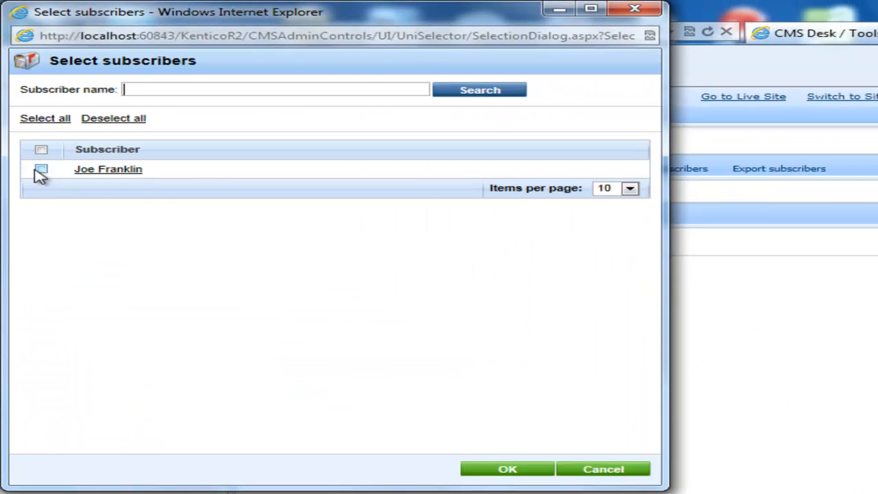
{"action": "left_click", "coordinate": [40, 169]}
{"action": "left_click", "coordinate": [504, 469]}
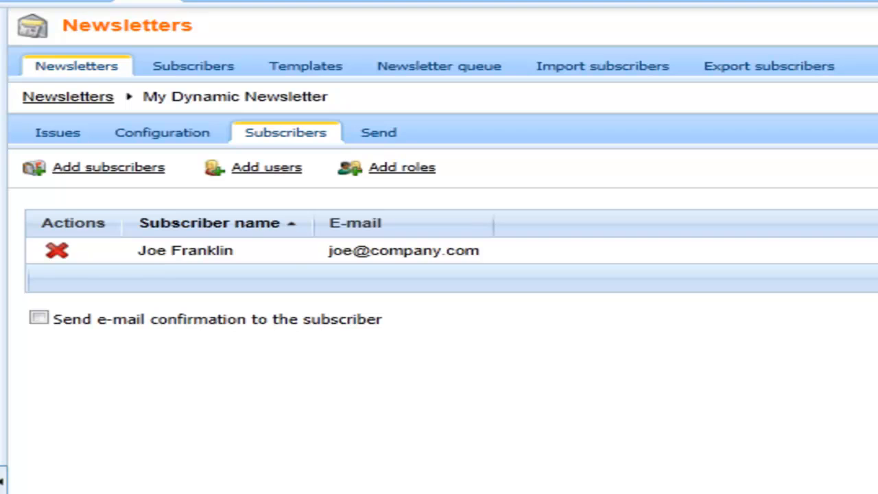
{"action": "left_click", "coordinate": [68, 98]}
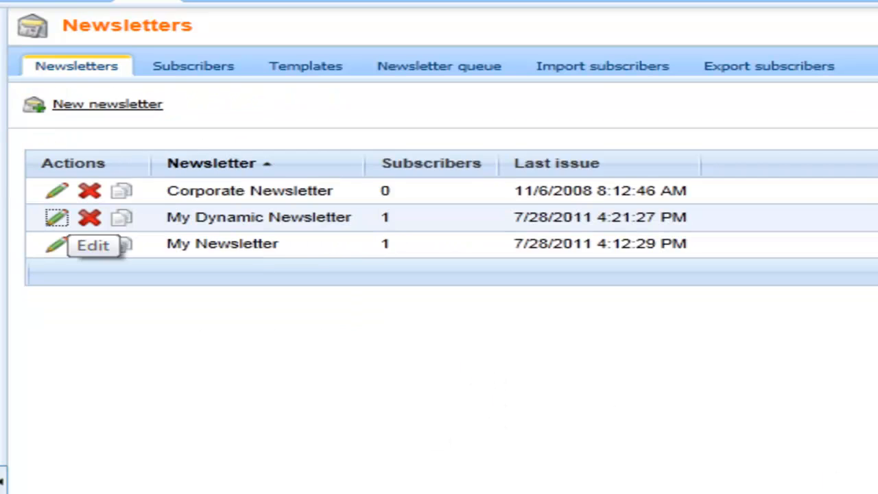
{"action": "left_click", "coordinate": [57, 217]}
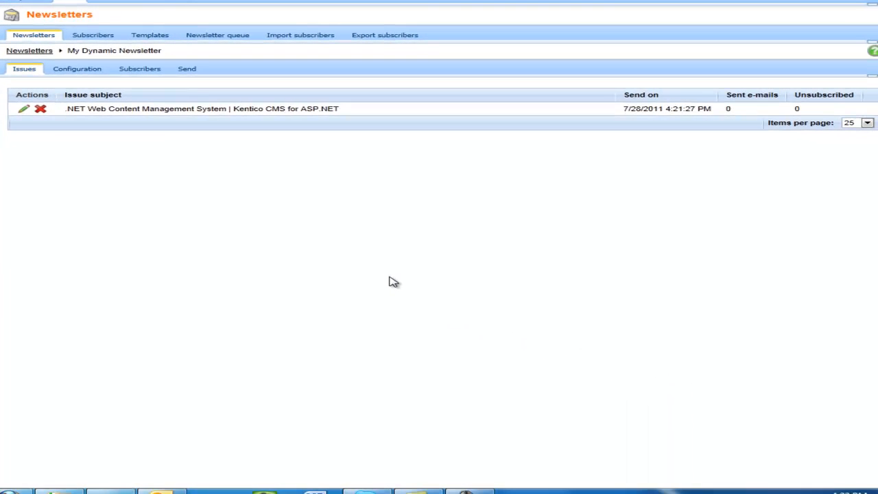